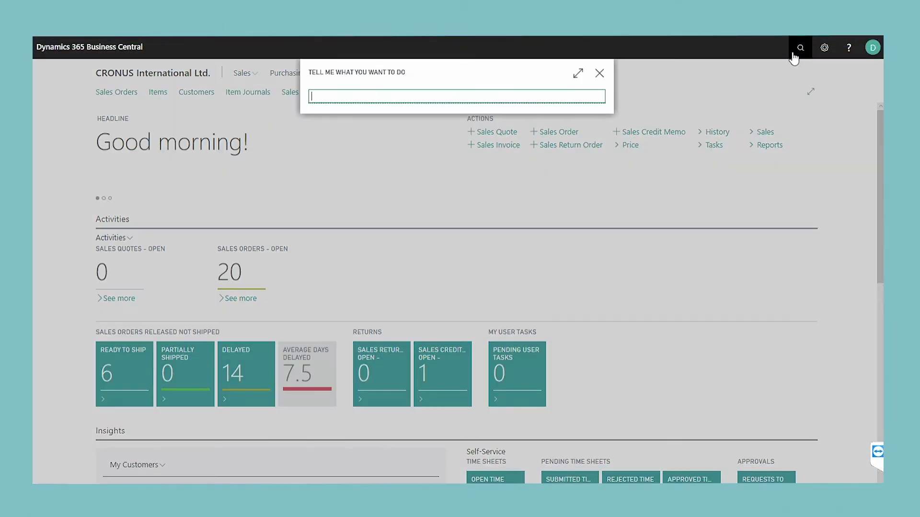
{"action": "type", "text": "sales cycles"}
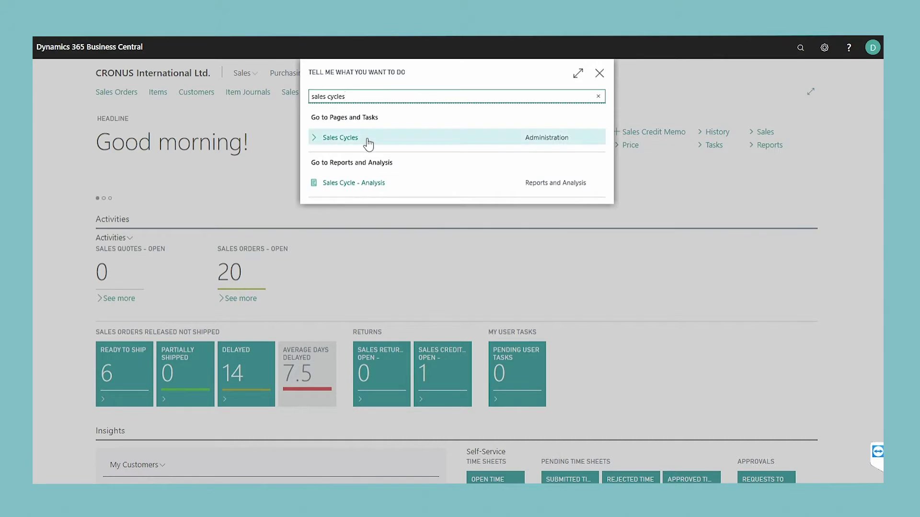
Step: Open the Sales Cycles page from the 'sales cycles' search results
{"action": "left_click", "coordinate": [370, 141]}
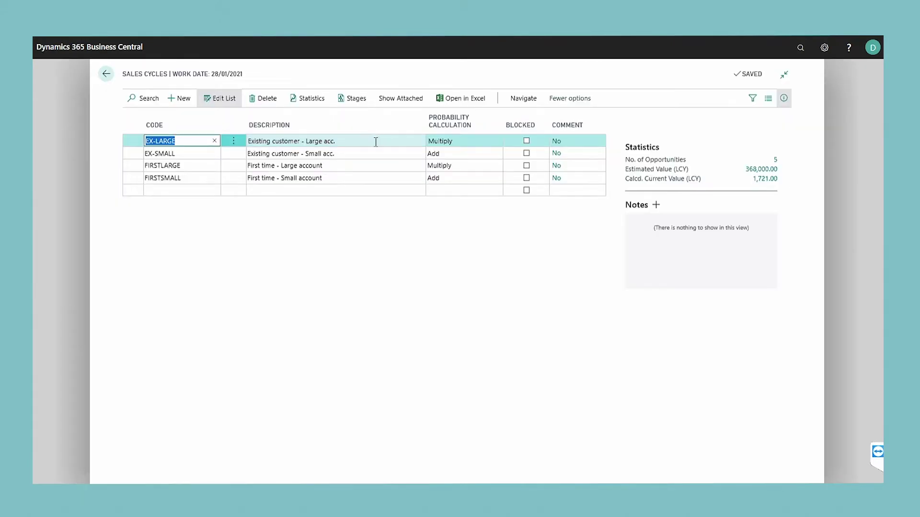
Step: Create sales cycle NEW SALES, 'New Sales Cycle', and open its empty Stages list
{"action": "left_click", "coordinate": [181, 98]}
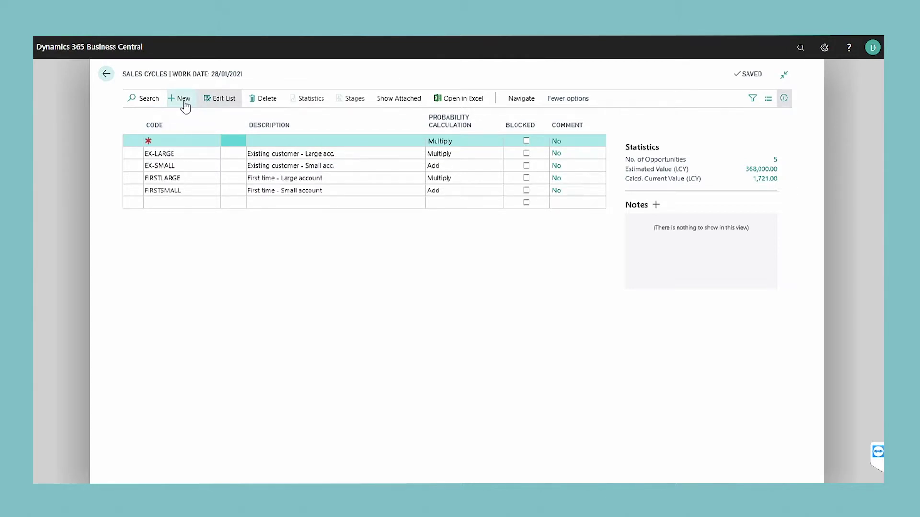
{"action": "left_click", "coordinate": [181, 142]}
{"action": "type", "text": "New "}
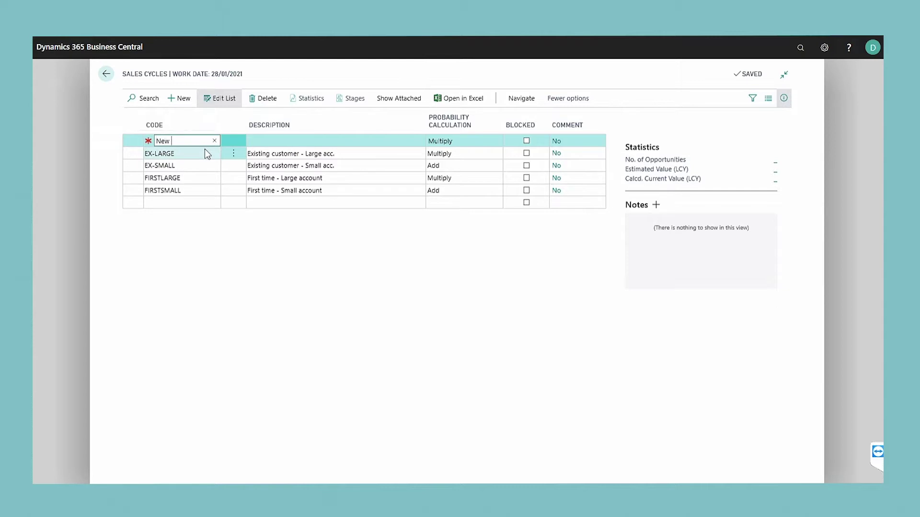
{"action": "type", "text": "Sales"}
{"action": "left_click", "coordinate": [302, 141]}
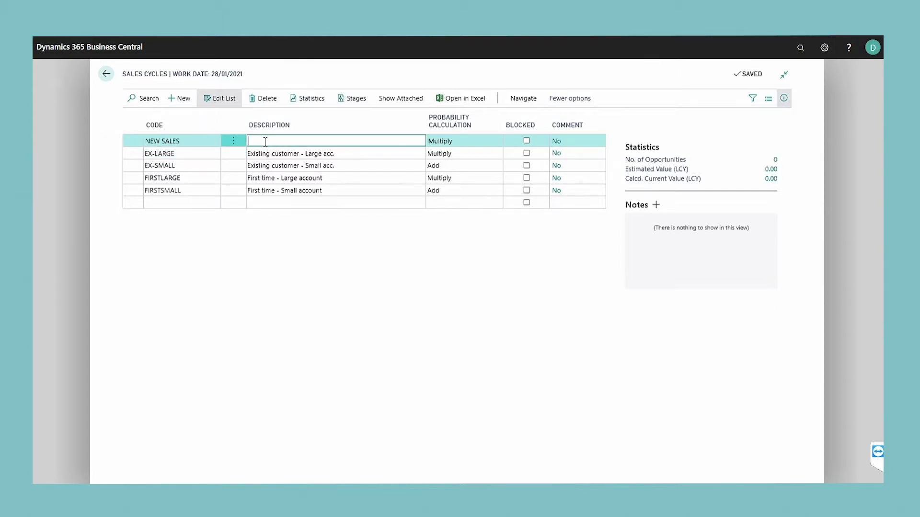
{"action": "type", "text": "New Sales Cycle"}
{"action": "left_click", "coordinate": [353, 101]}
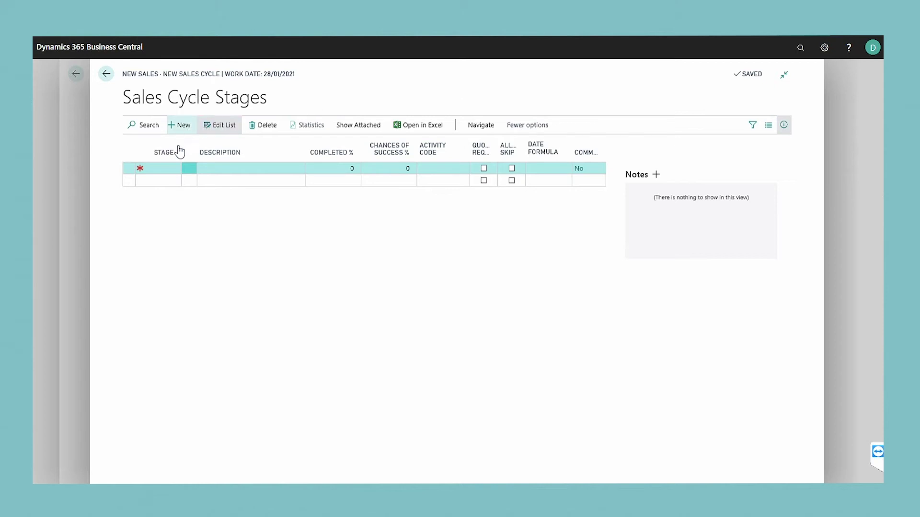
Step: Add stage 1 'first stage' and stage 2 'second stage', then open opportunity OP100002 'New tables'
{"action": "left_click", "coordinate": [163, 168]}
{"action": "type", "text": "1"}
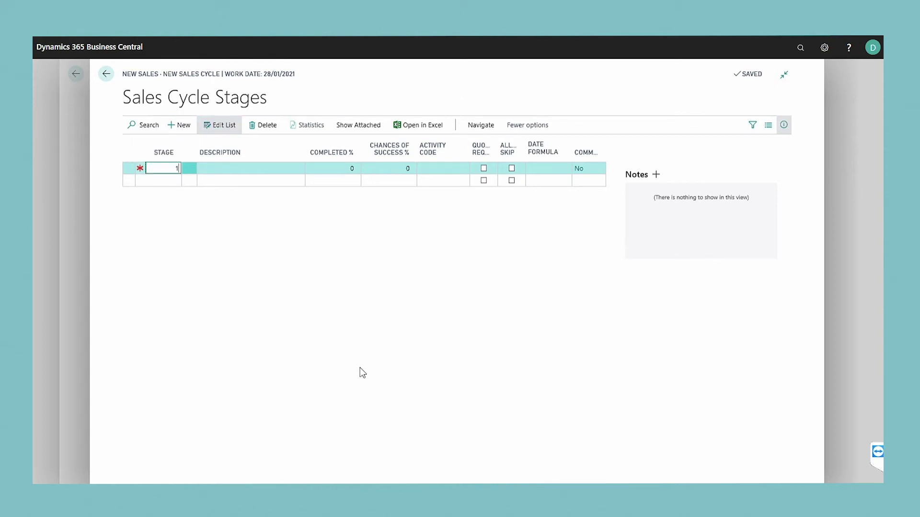
{"action": "key", "text": "Tab"}
{"action": "type", "text": "first stage"}
{"action": "key", "text": "Tab"}
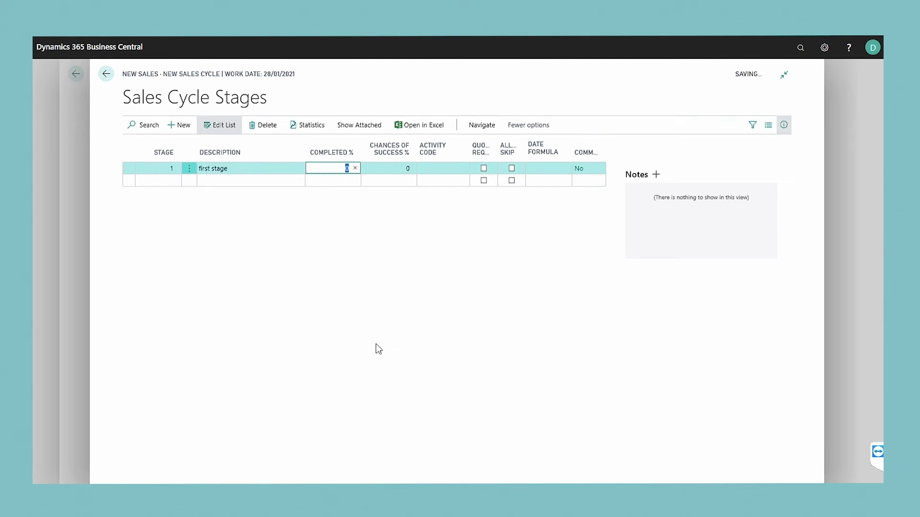
{"action": "left_click", "coordinate": [181, 181]}
{"action": "type", "text": "2"}
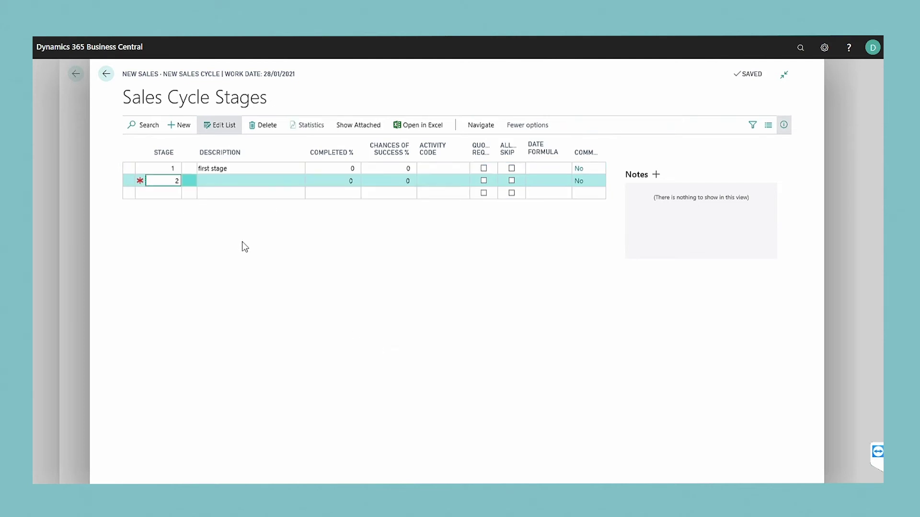
{"action": "key", "text": "Tab"}
{"action": "type", "text": "second stage"}
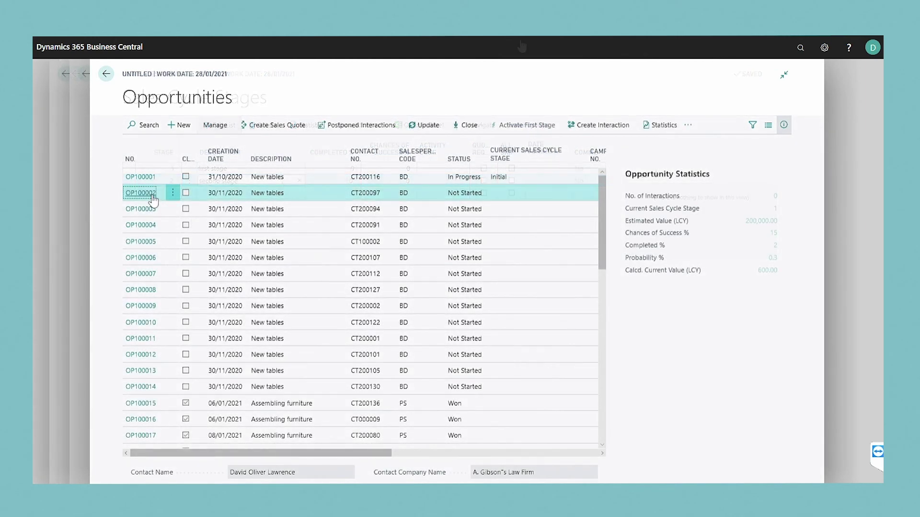
{"action": "left_click", "coordinate": [141, 192]}
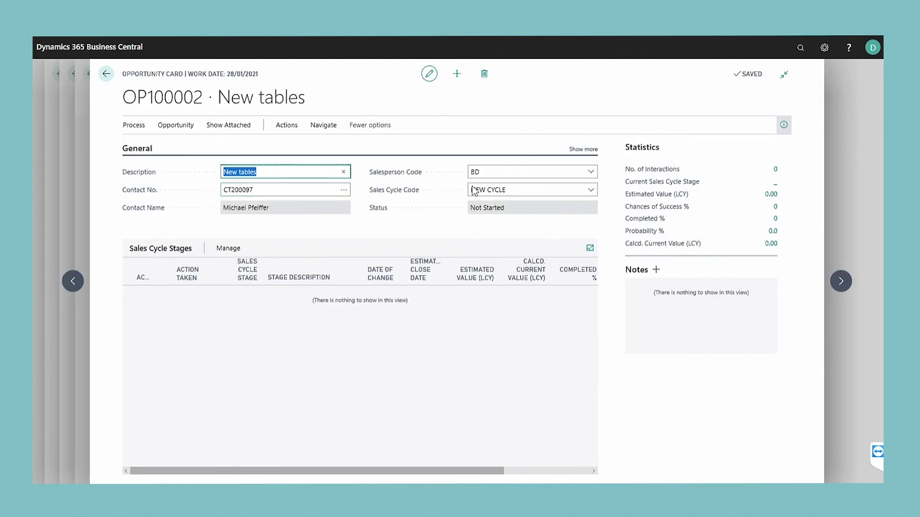